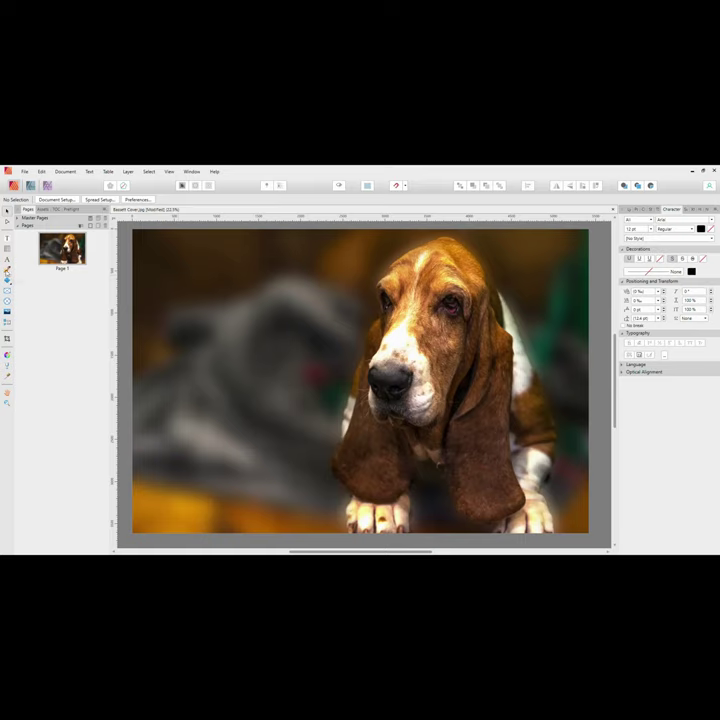
Trace a Pen outline from the upper left to the dog's head, down the cheek to the paw, and back
click(8, 269)
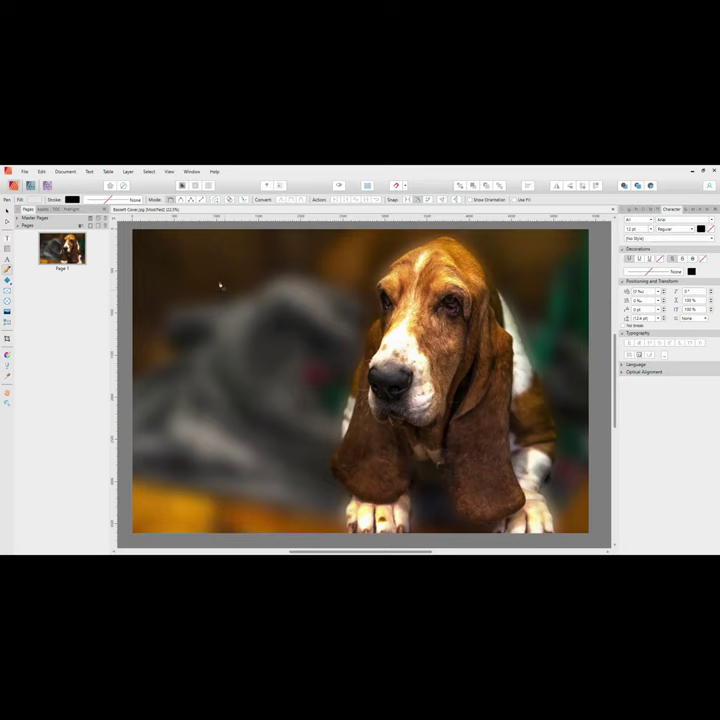
click(220, 284)
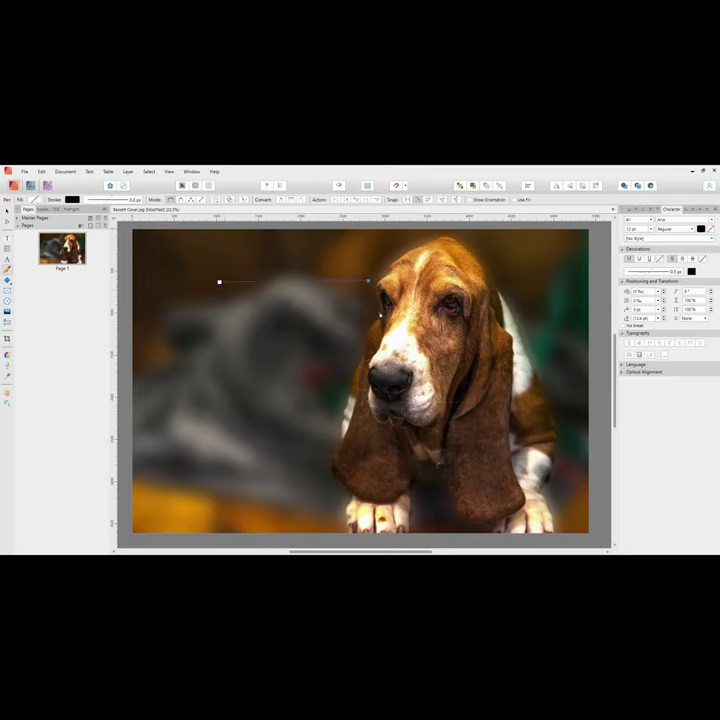
click(369, 283)
click(357, 339)
click(358, 355)
click(347, 388)
click(338, 417)
click(335, 436)
click(321, 471)
click(343, 496)
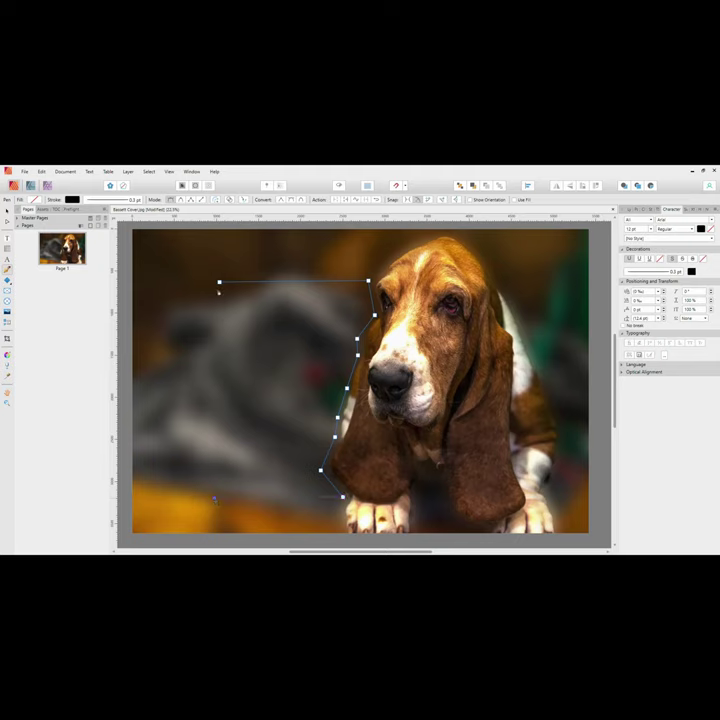
click(214, 498)
Convert the traced path into a text frame
right_click(245, 332)
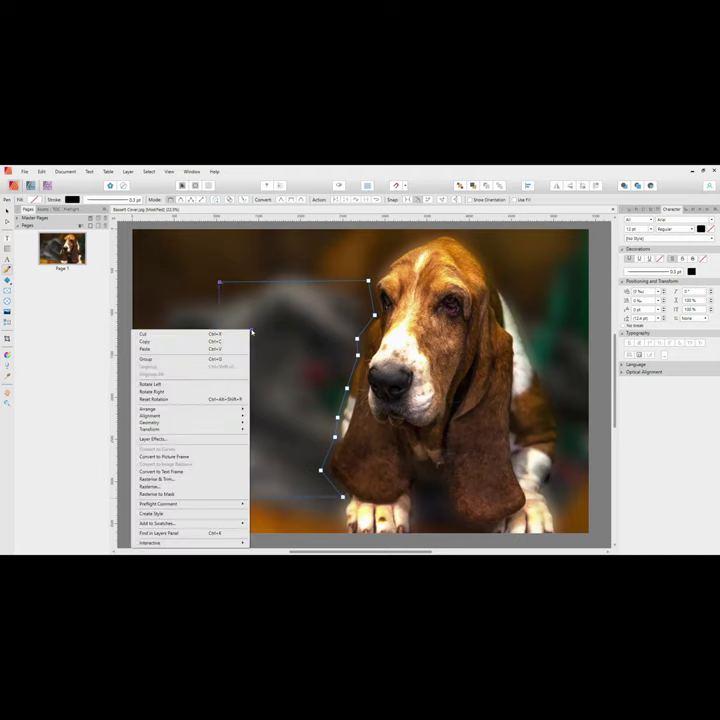
click(183, 471)
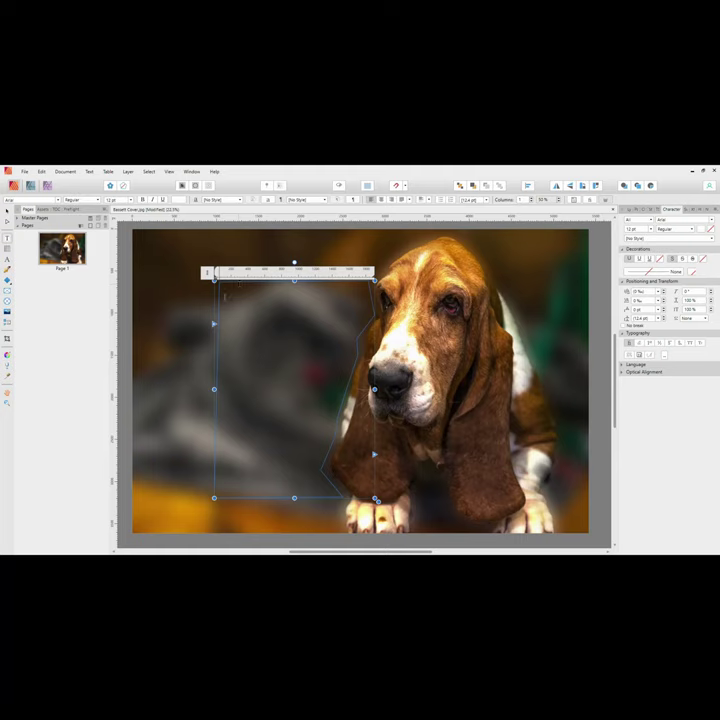
right_click(227, 292)
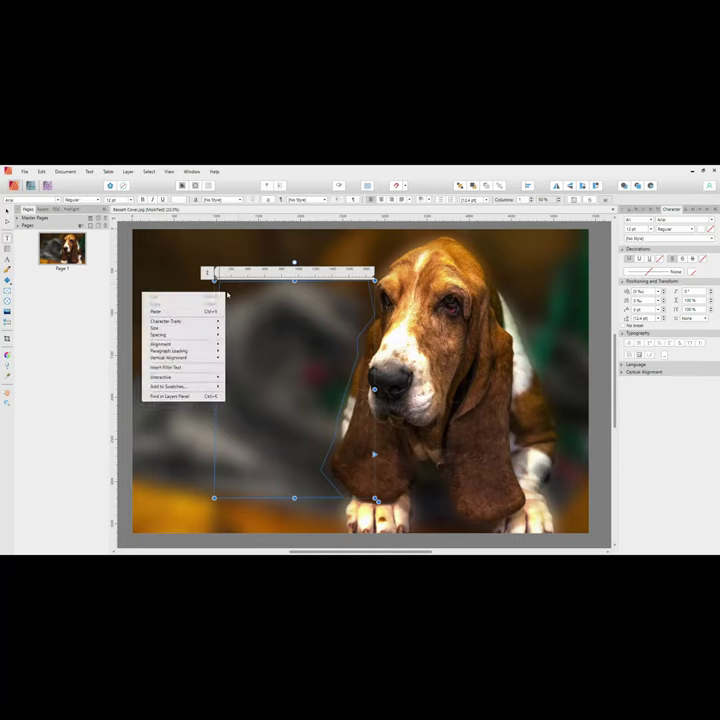
Insert filler text, set all of it to 18 pt, then deselect the frame
click(166, 367)
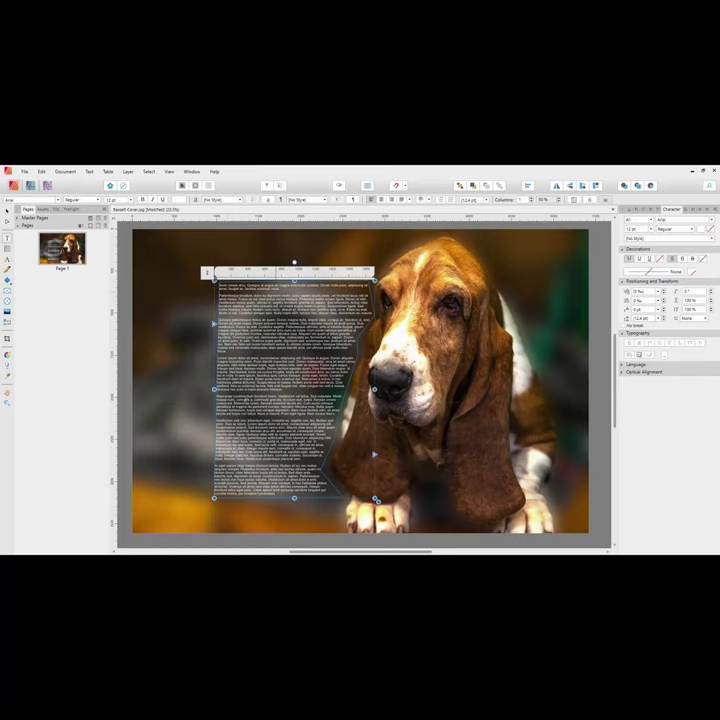
key(ctrl+a)
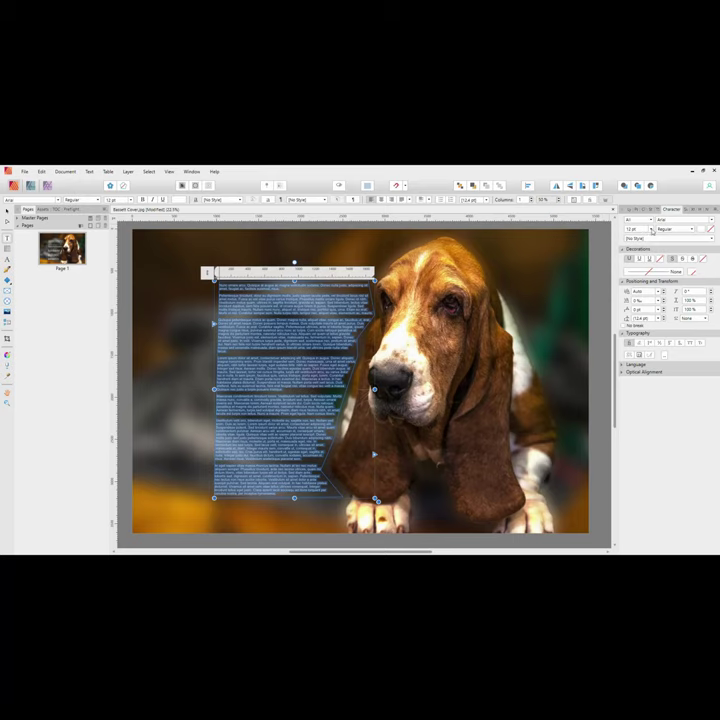
click(651, 230)
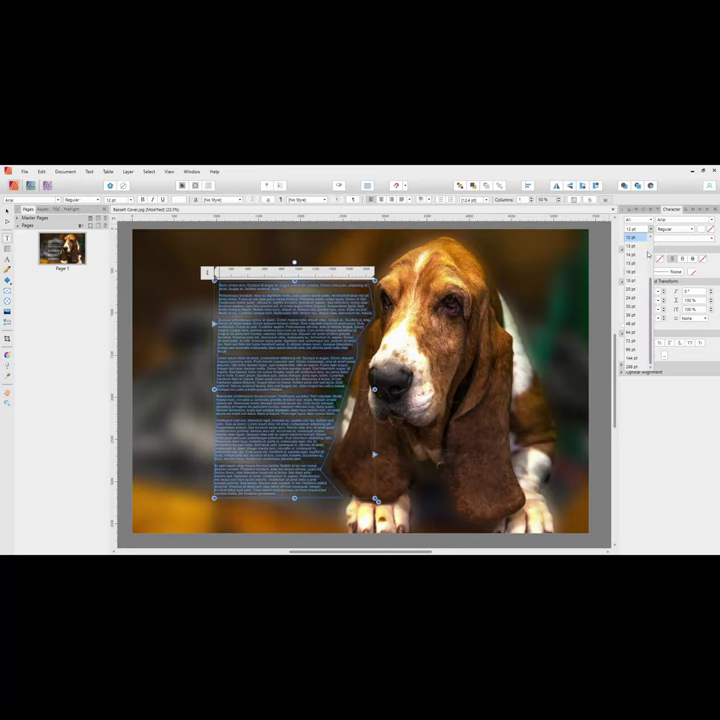
click(631, 281)
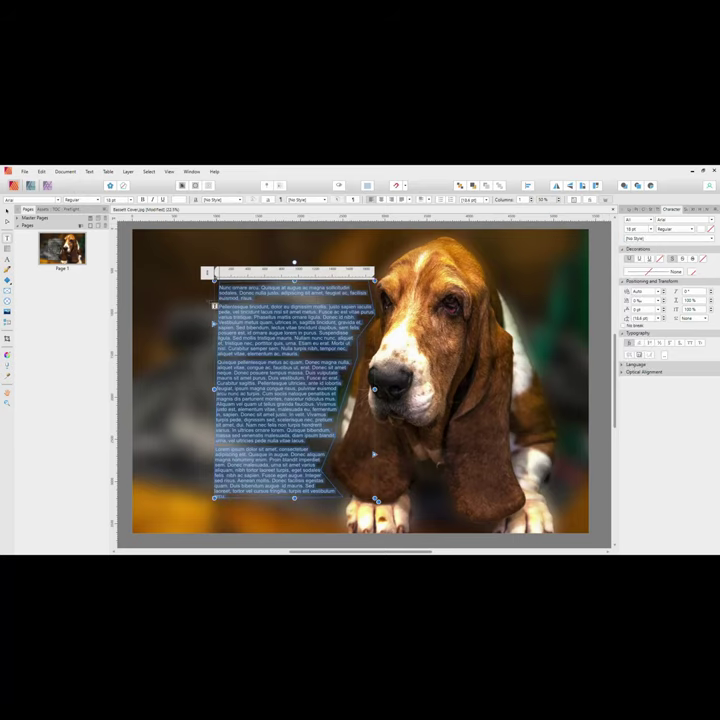
click(7, 211)
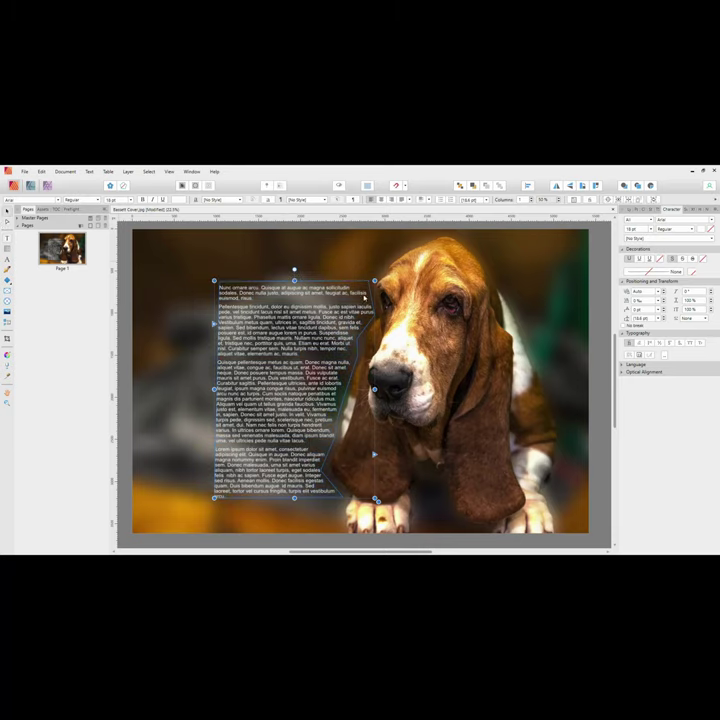
click(345, 245)
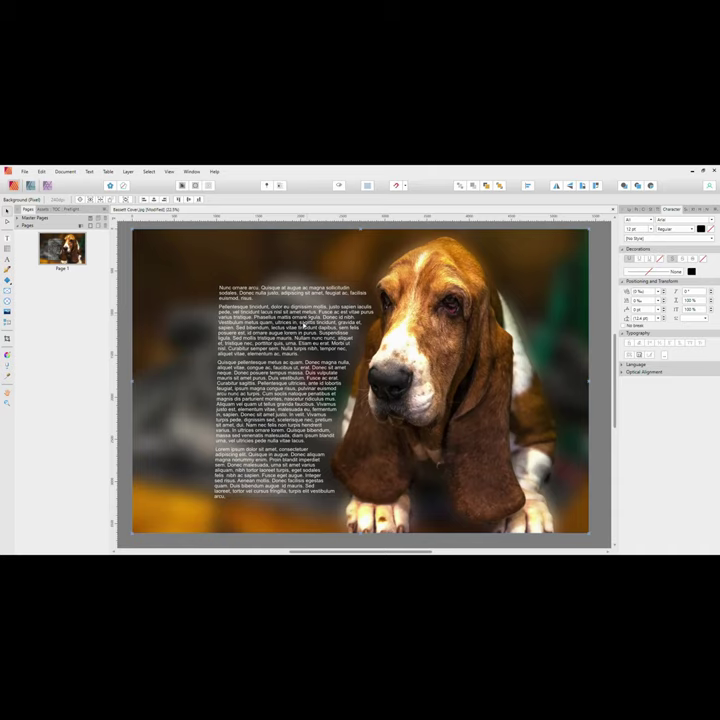
right_click(303, 325)
Set the text frame's stroke to None in the Text Frame panel
key(Escape)
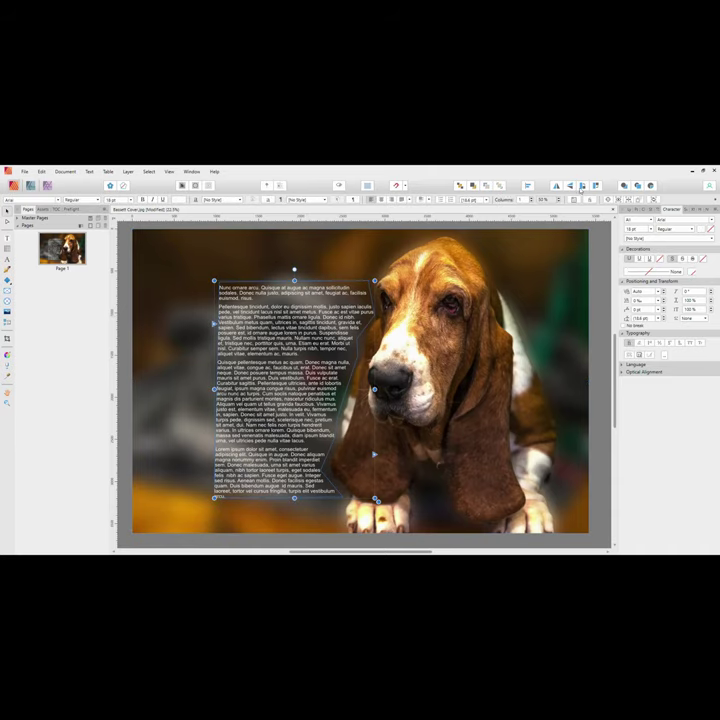
click(573, 200)
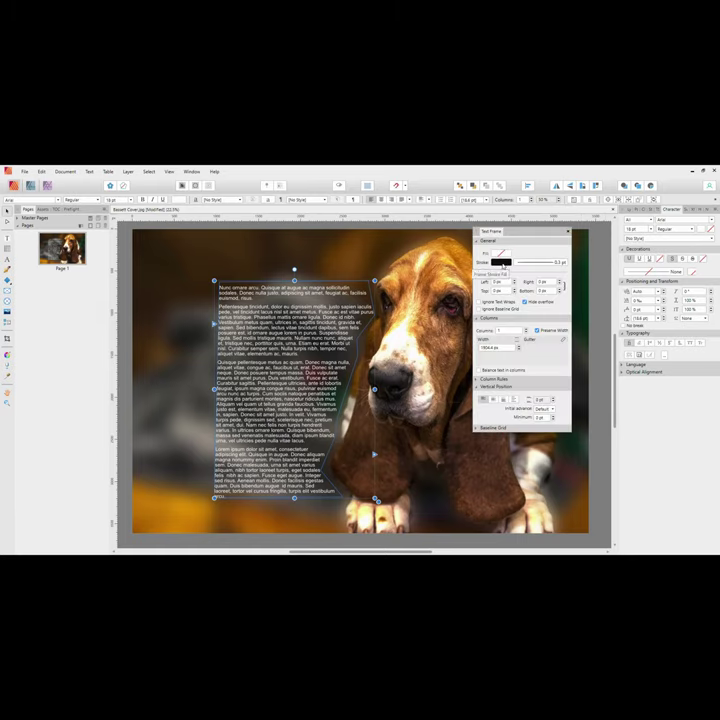
click(502, 263)
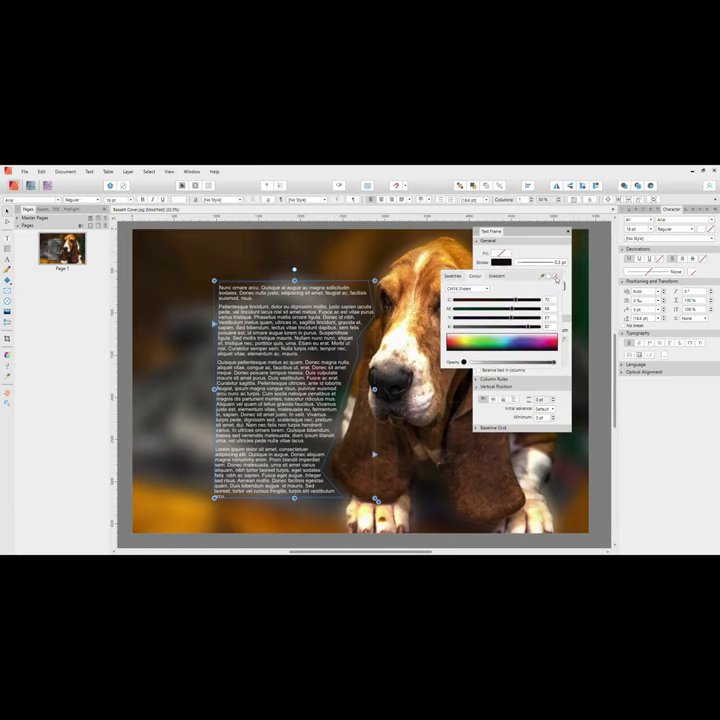
click(557, 277)
click(321, 241)
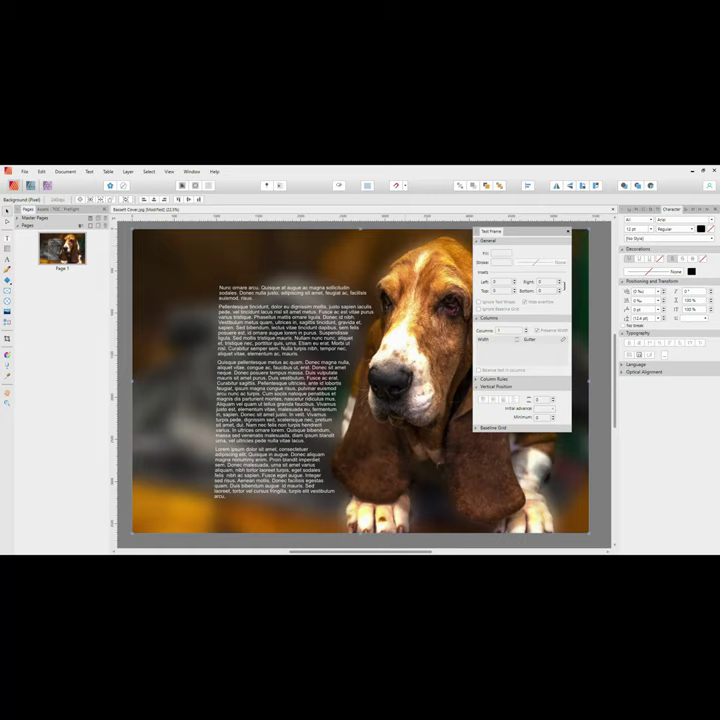
click(316, 346)
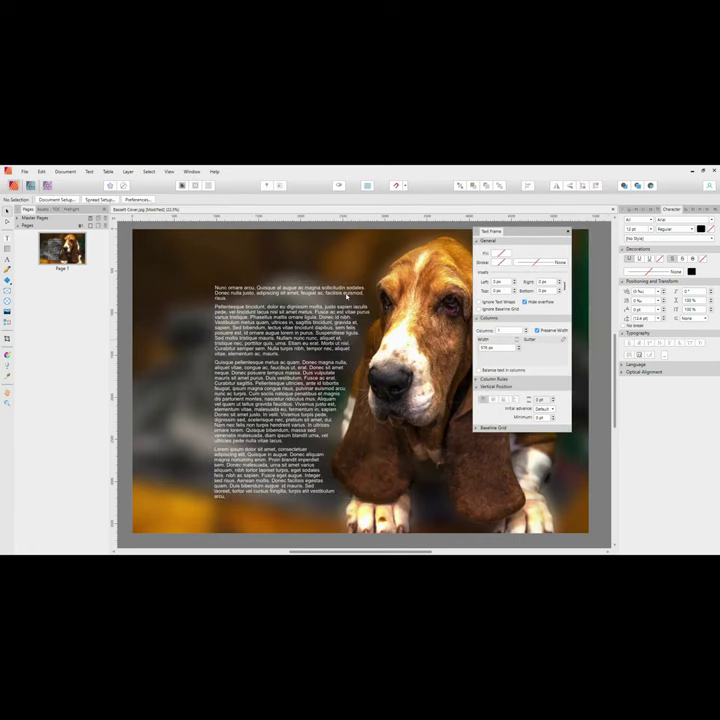
Fill the text frame with Black 30% and lower its opacity in the Colour tab
click(346, 294)
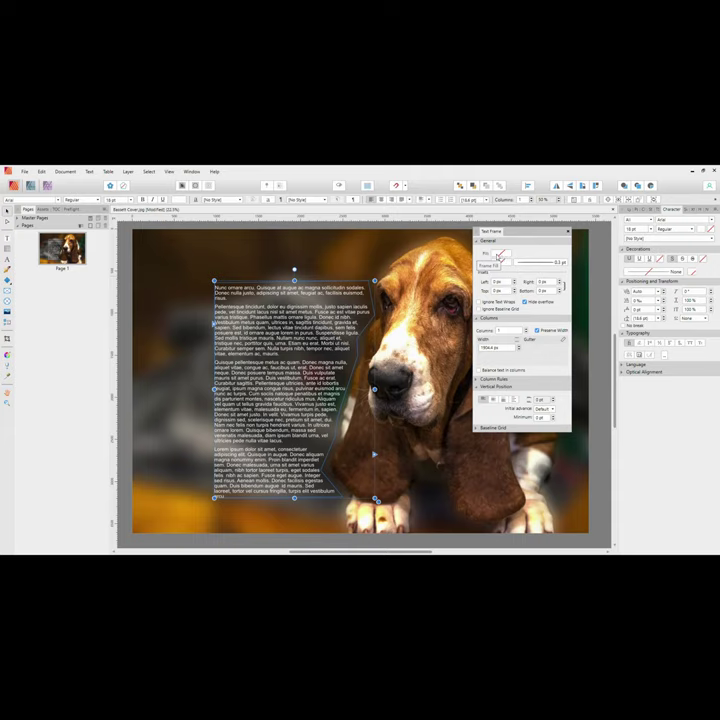
click(500, 255)
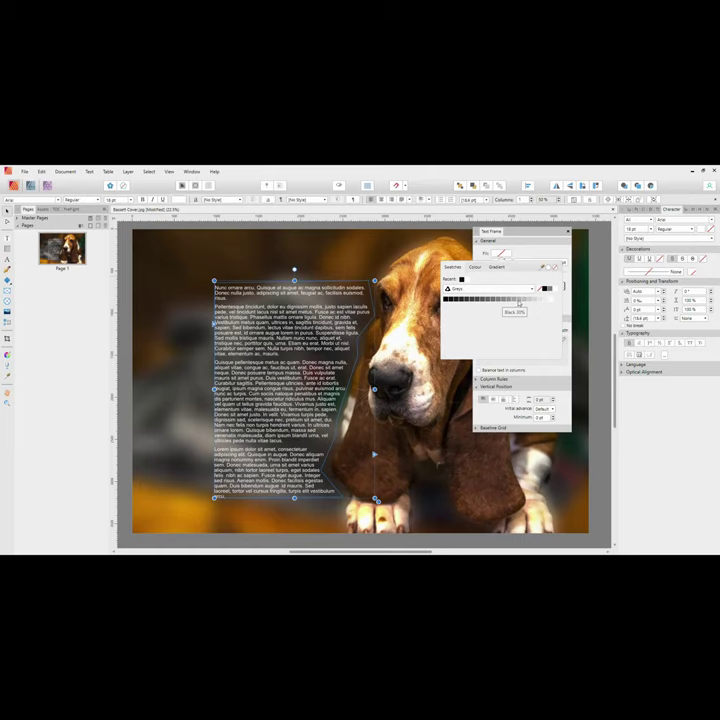
click(519, 302)
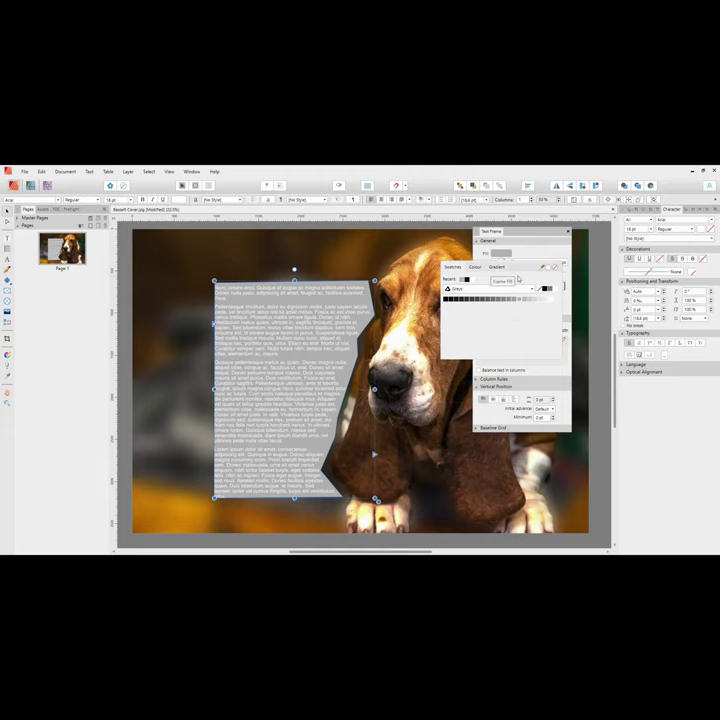
click(475, 268)
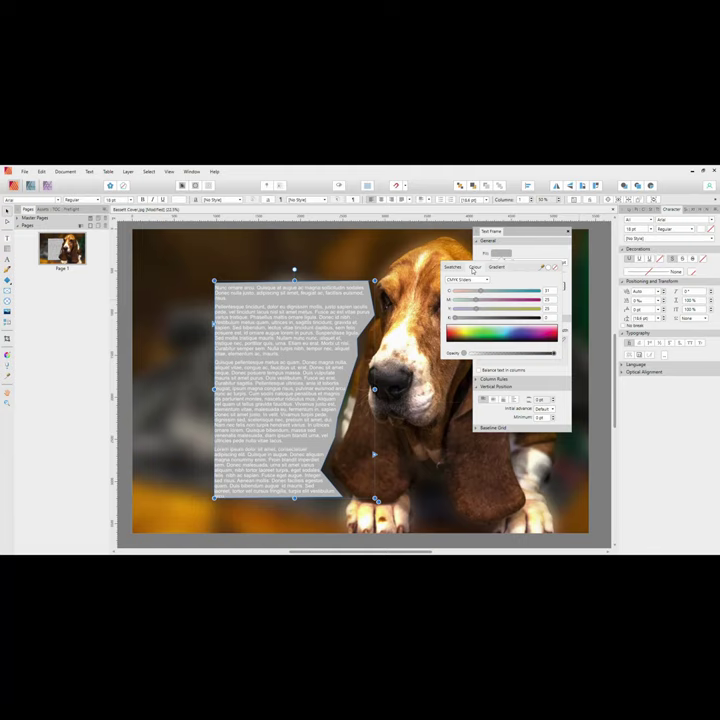
drag(464, 354, 497, 356)
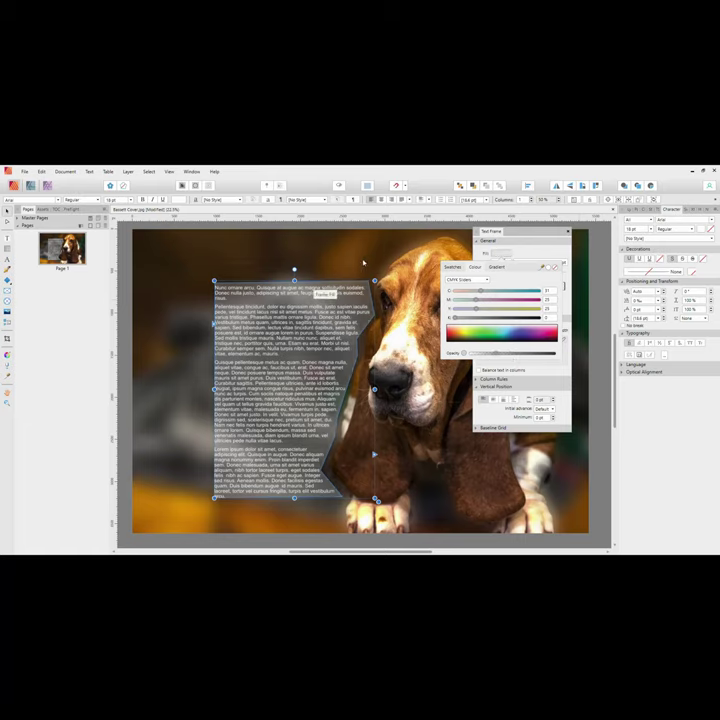
click(364, 263)
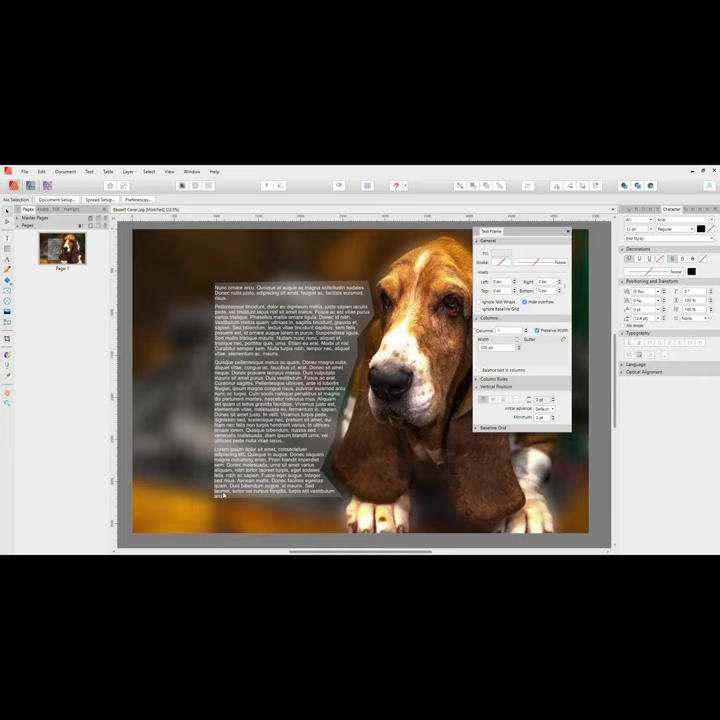
click(265, 327)
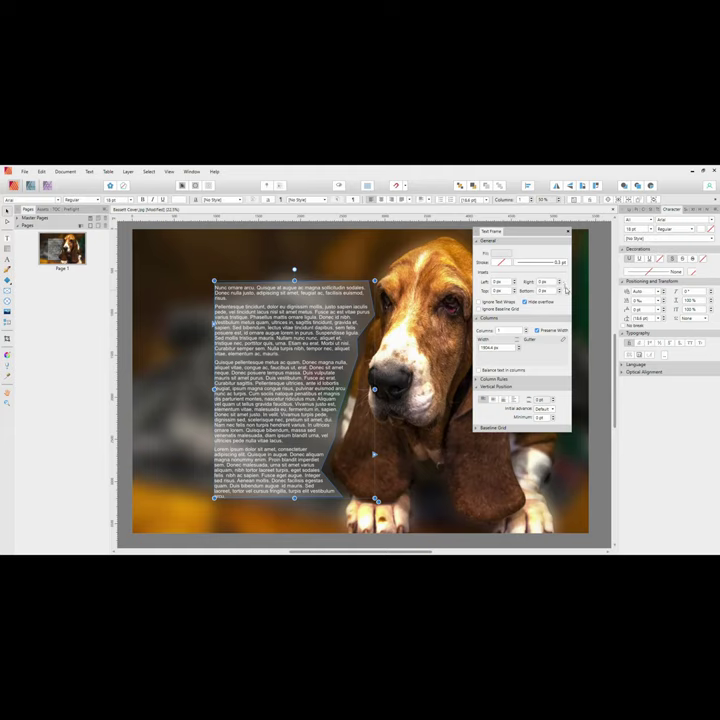
Set the frame's Left inset to 50 pt, replacing an initial 15 pt, then deselect
click(500, 282)
text(15)
key(Return)
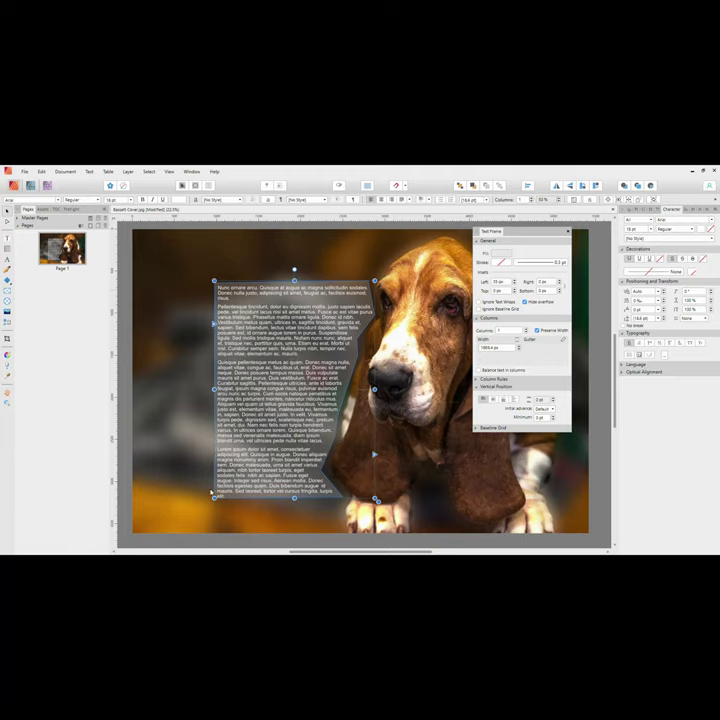
double_click(499, 281)
text(50)
key(Return)
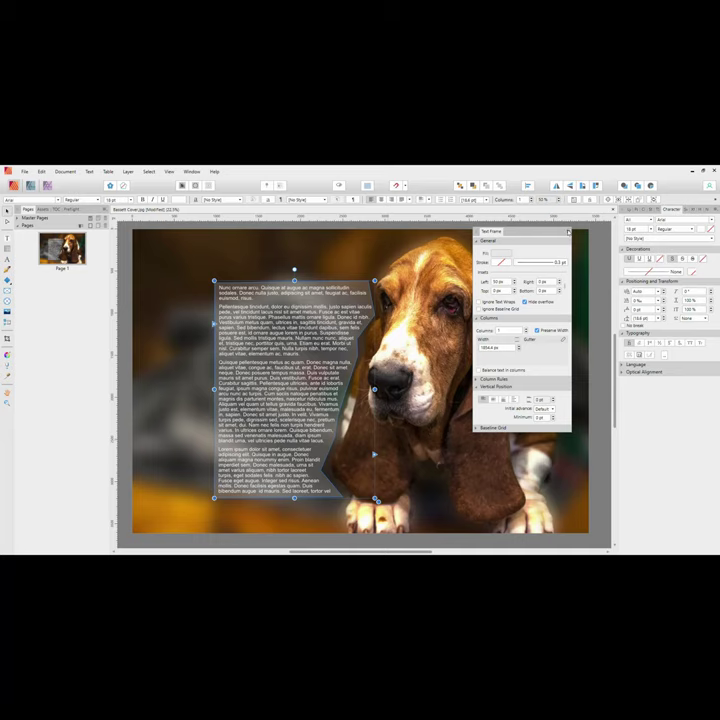
key(e)
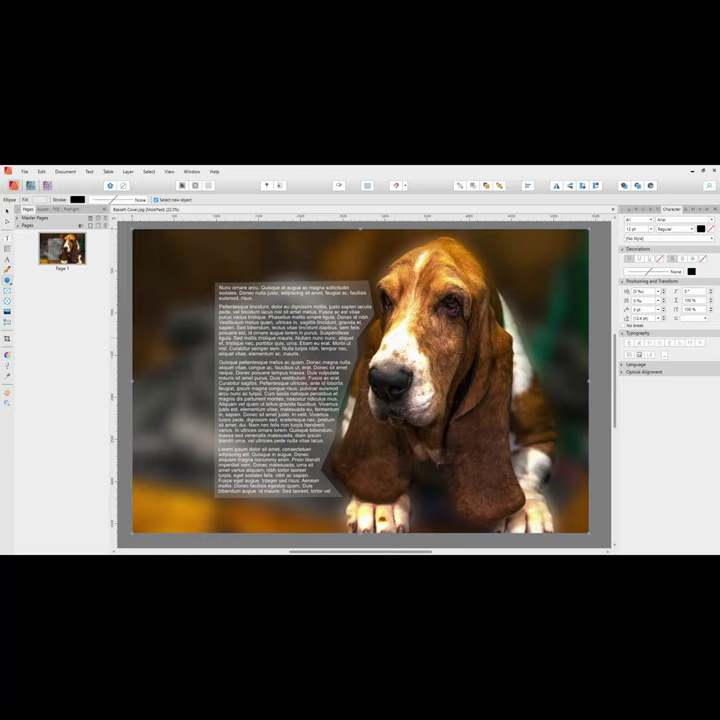
Draw a large pentagon over the dog's face with the Polygon Tool and shift it left over the text
click(7, 280)
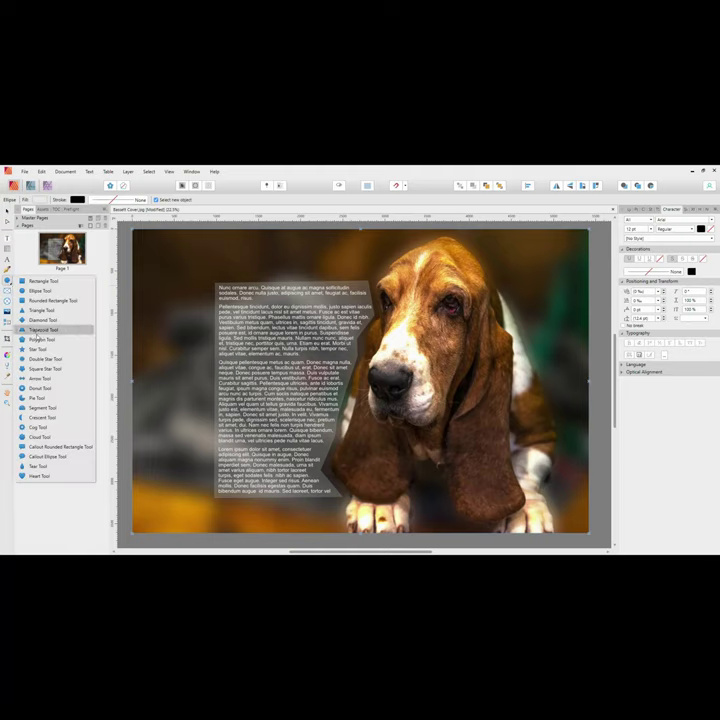
click(41, 340)
drag(358, 272, 529, 433)
drag(439, 338, 399, 364)
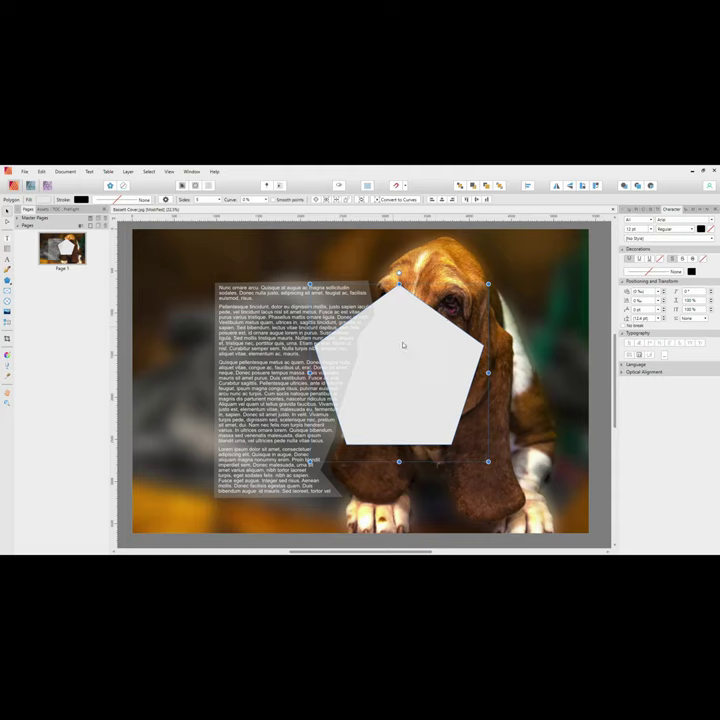
click(89, 171)
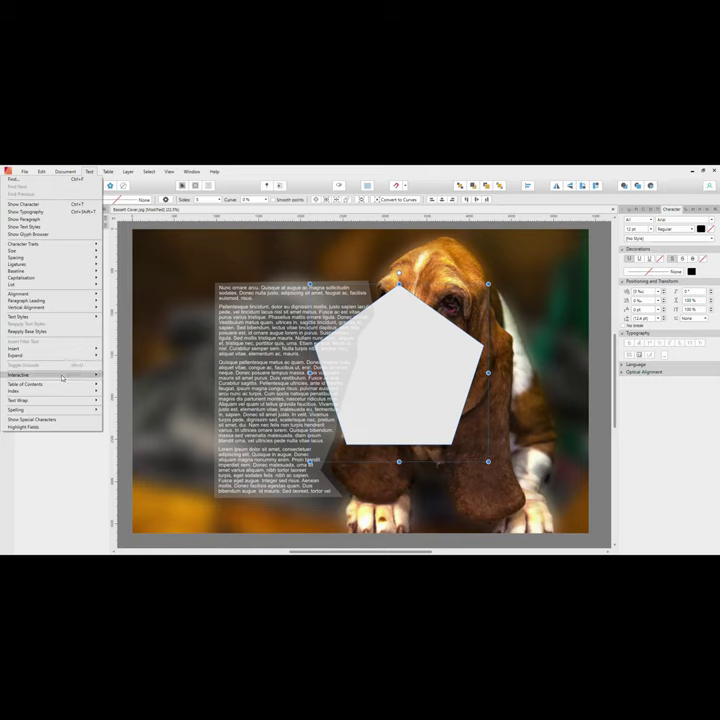
Apply the Tight text wrap style to the pentagon and close the Text Wrap settings
mouse_move(69, 401)
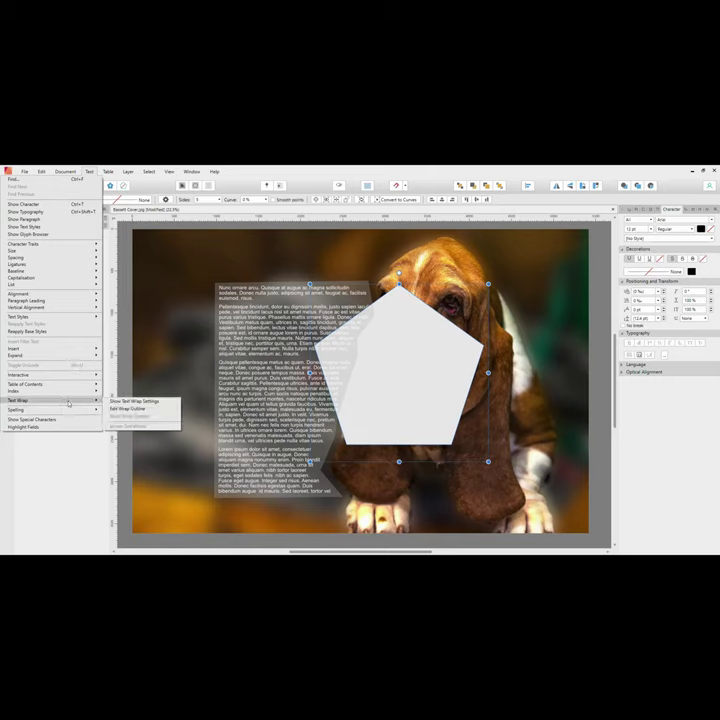
click(123, 401)
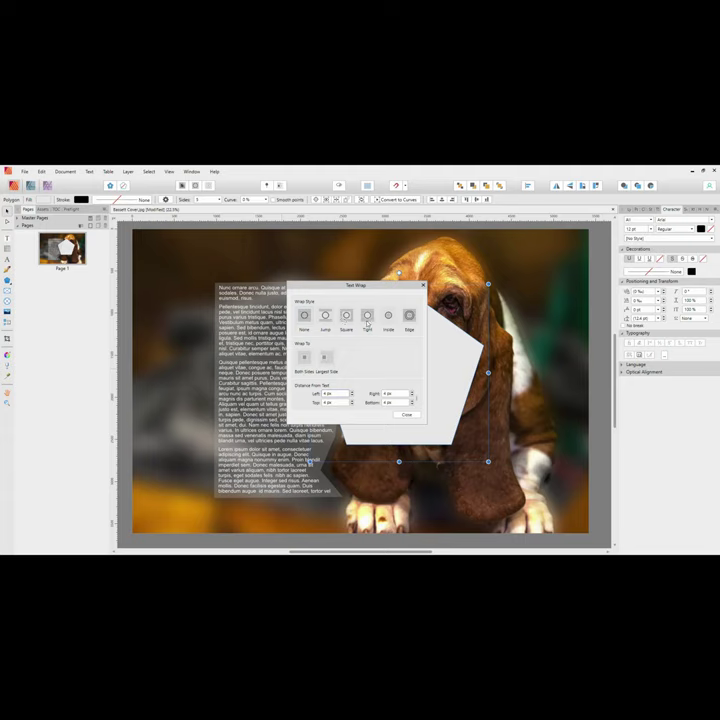
click(368, 318)
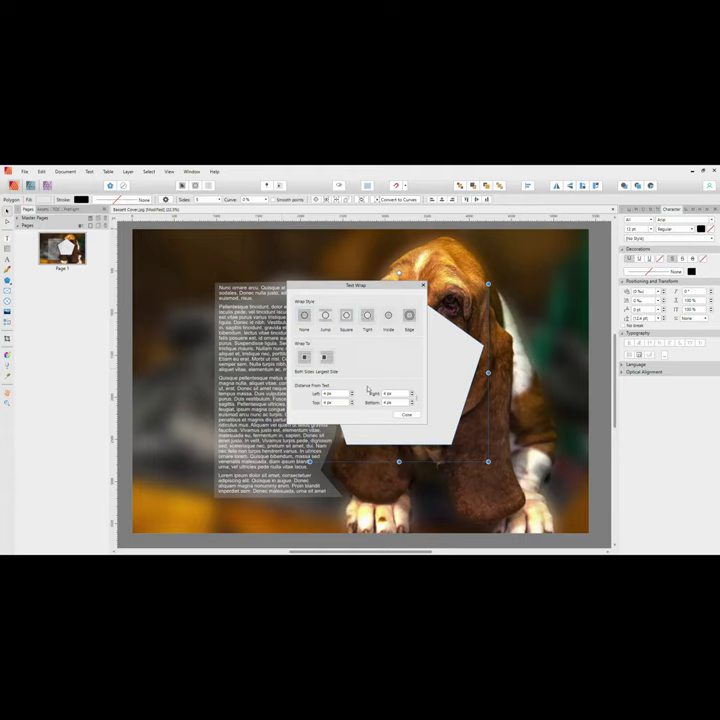
click(406, 416)
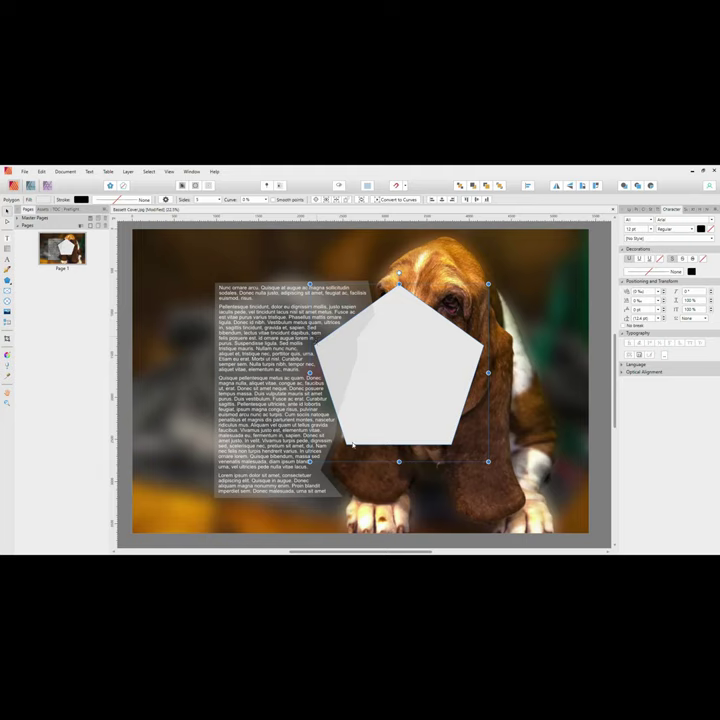
click(557, 400)
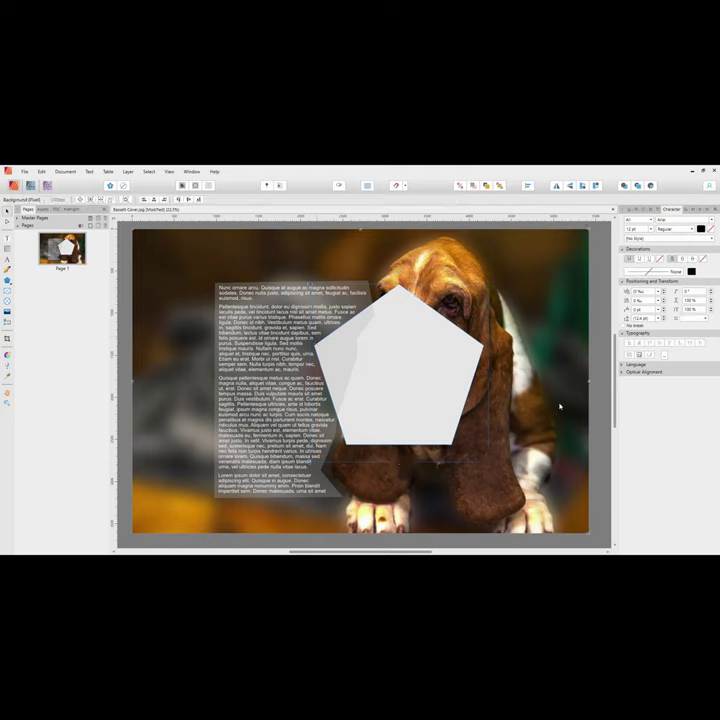